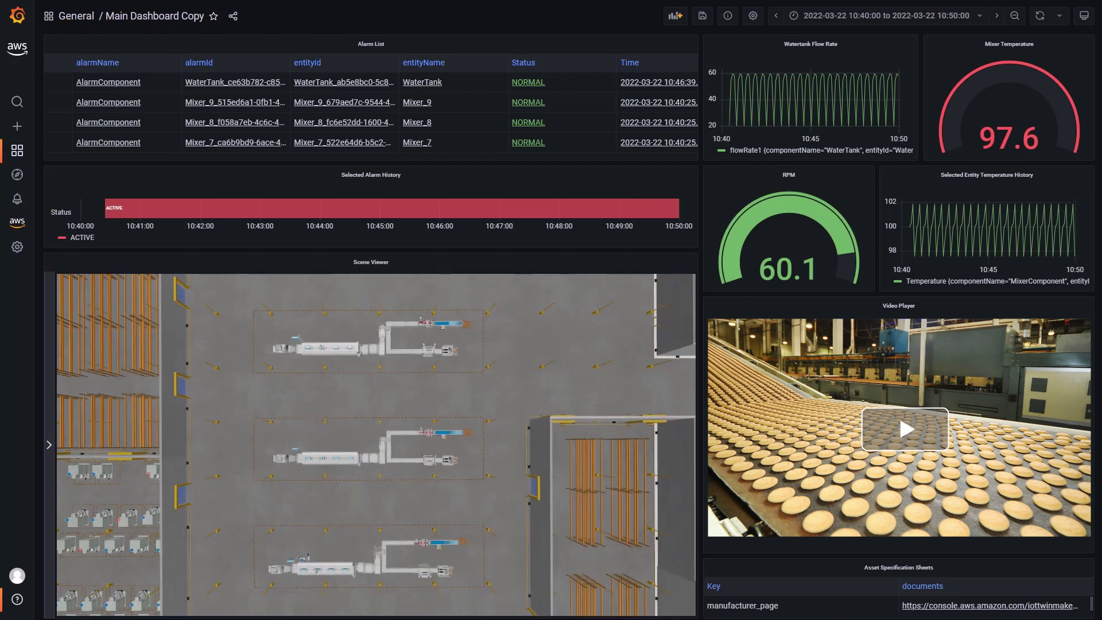
# Tilt the factory scene and fly to Mixer_5 via the Hierarchy's Mixers list.
pyautogui.moveTo(393, 564); pyautogui.dragTo(403, 500)
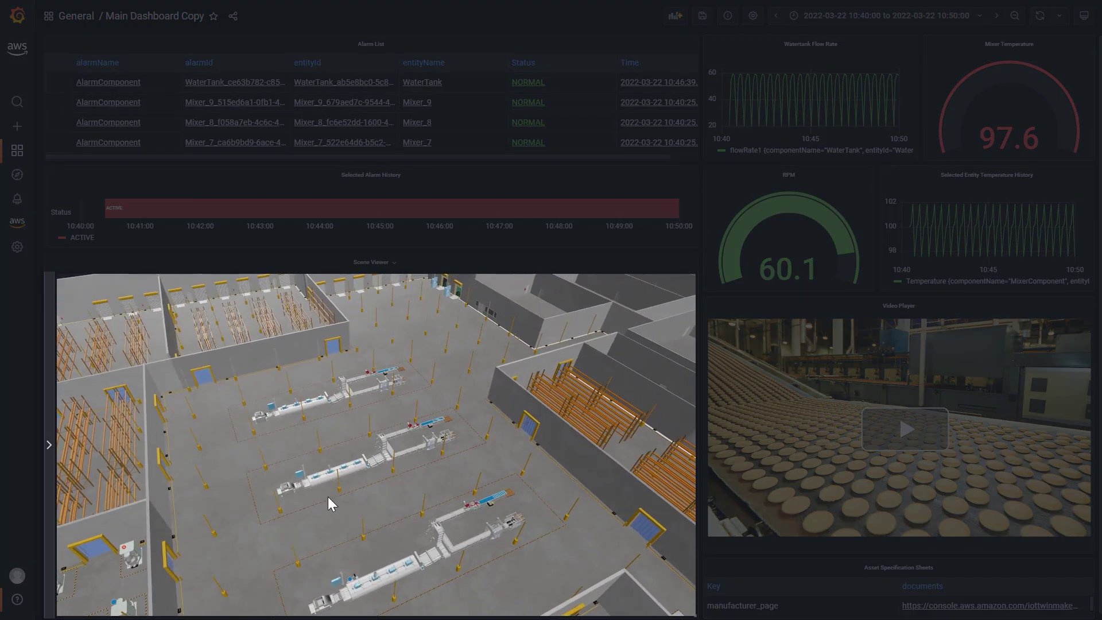
pyautogui.click(50, 447)
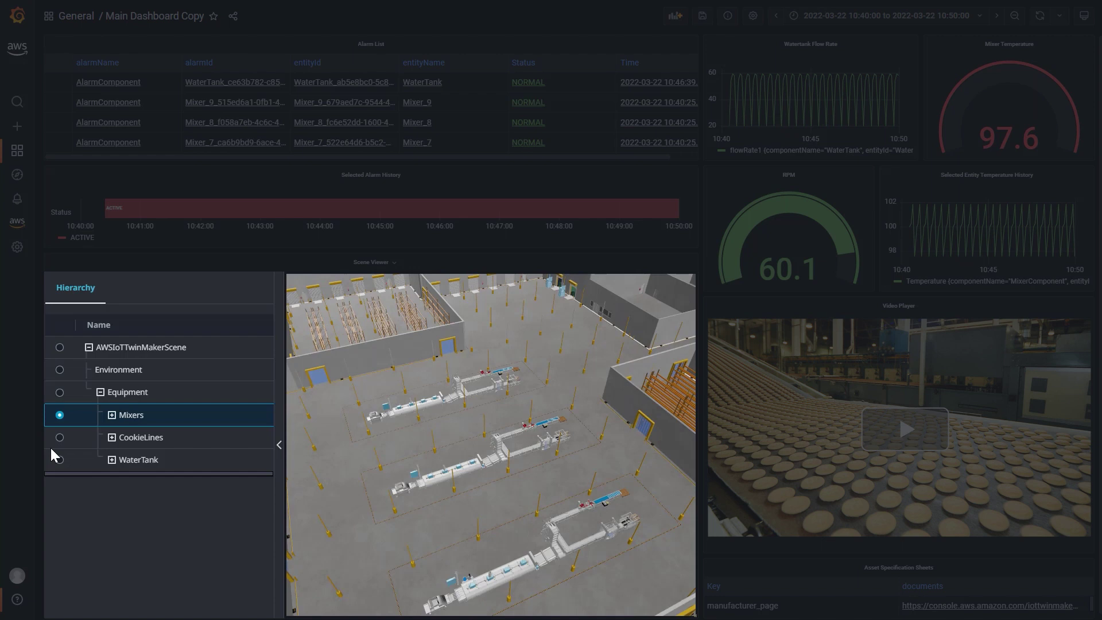
pyautogui.click(112, 415)
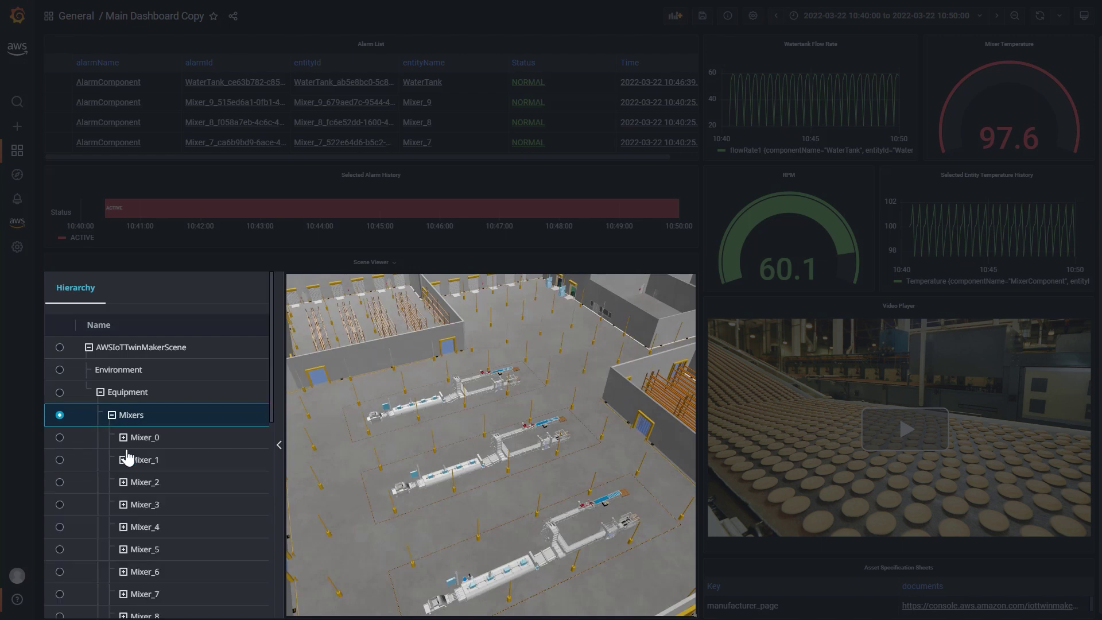
pyautogui.click(143, 551)
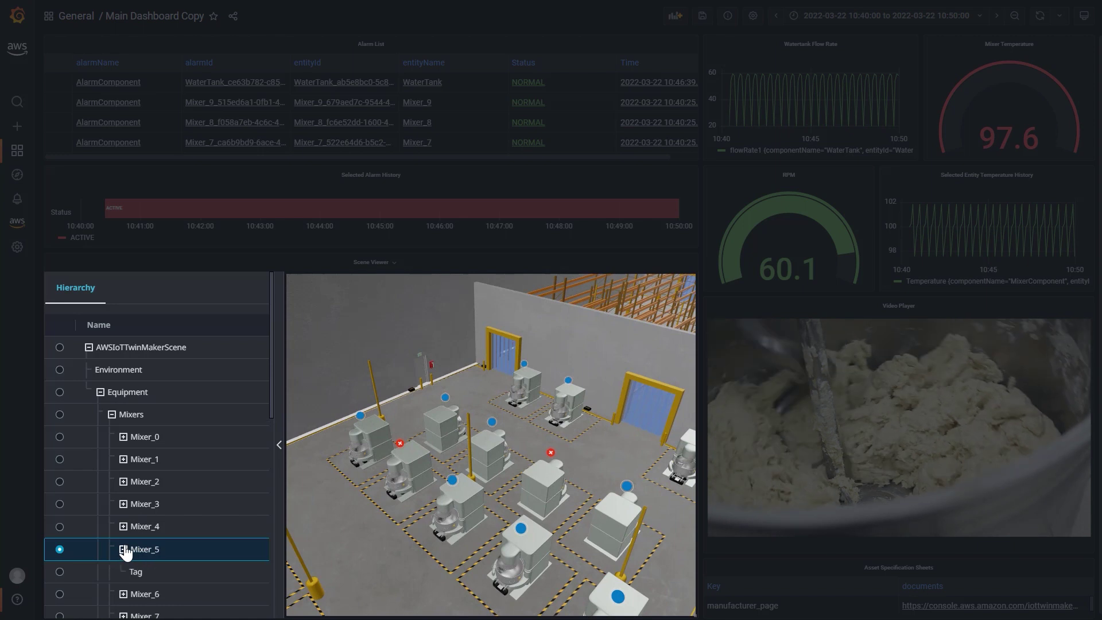
# Focus on Mixer_5's tag, then sort the alarm list by Status, ACTIVE first.
pyautogui.click(137, 573)
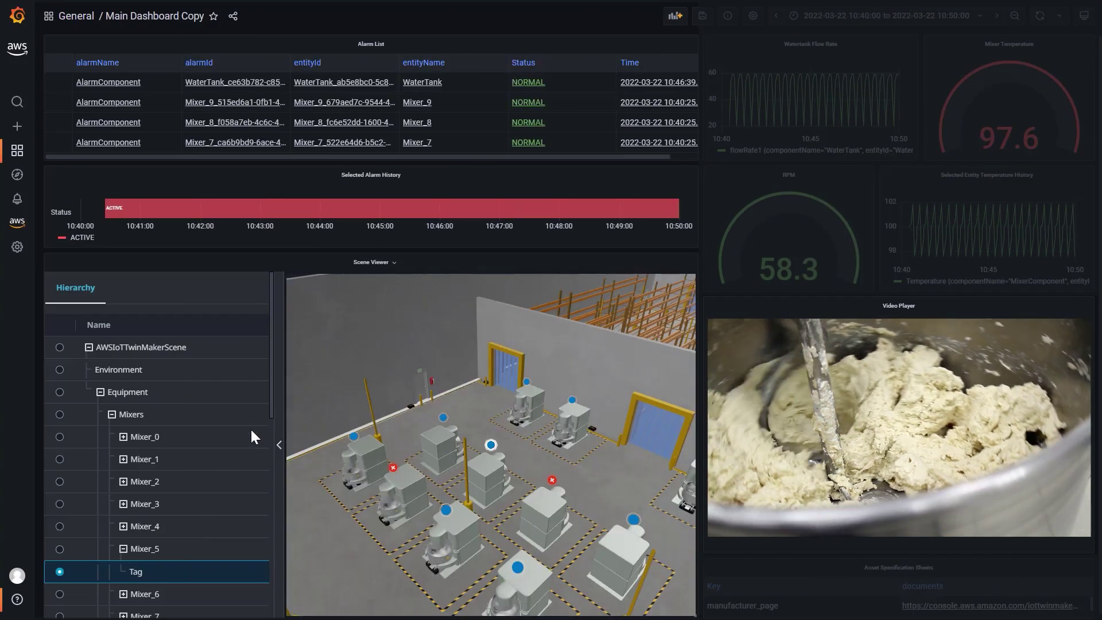
pyautogui.click(519, 63)
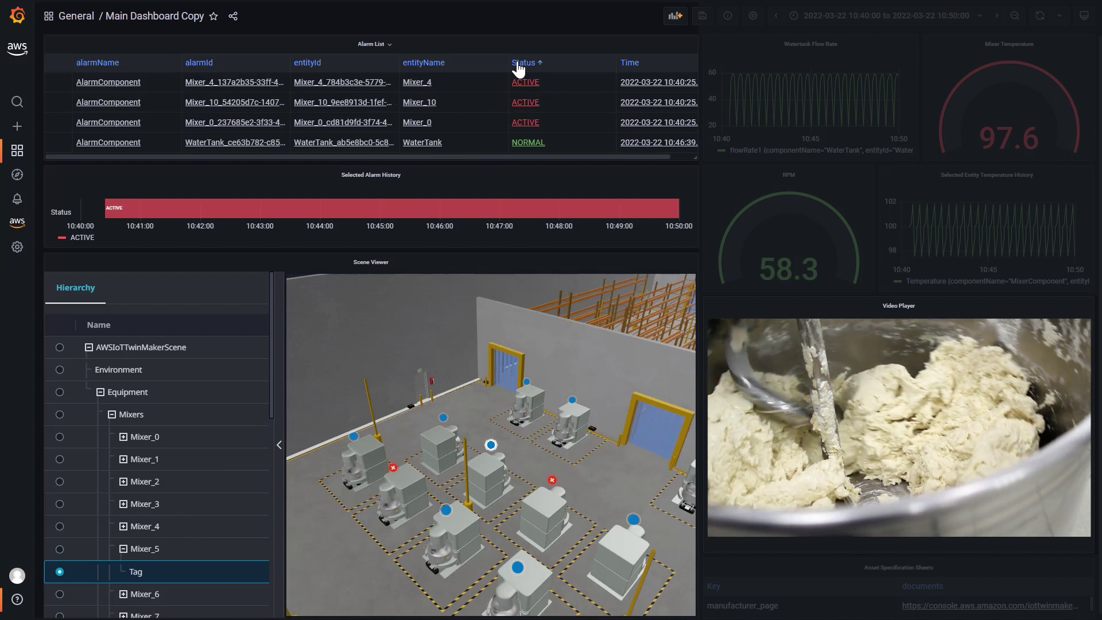
pyautogui.click(520, 104)
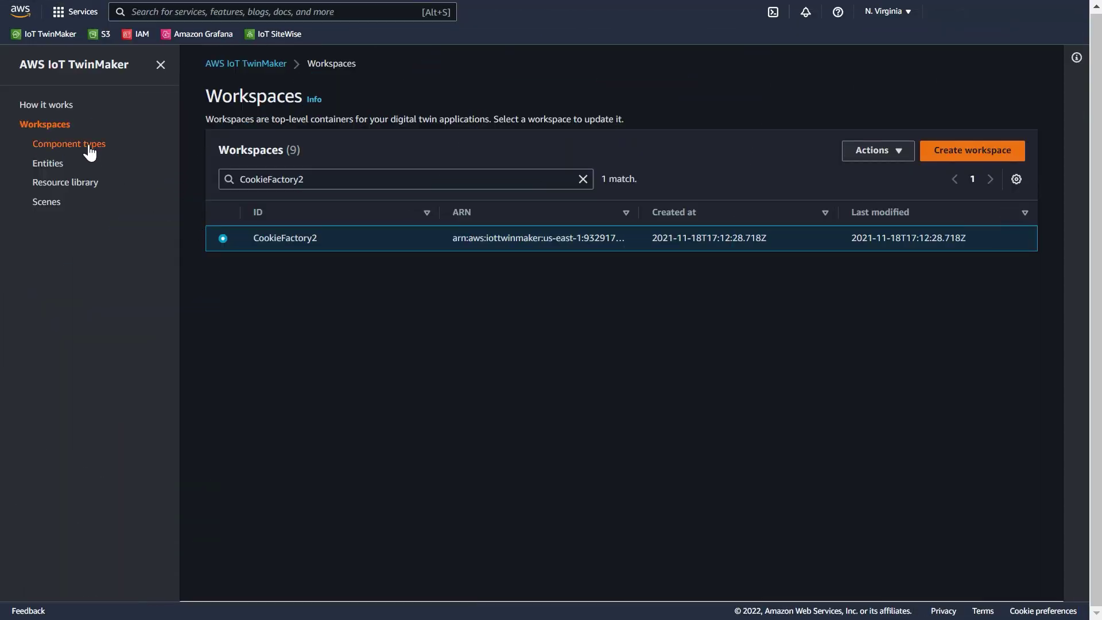
# Show the WaterTank component details of the Equipment > WaterTank entity.
pyautogui.click(89, 147)
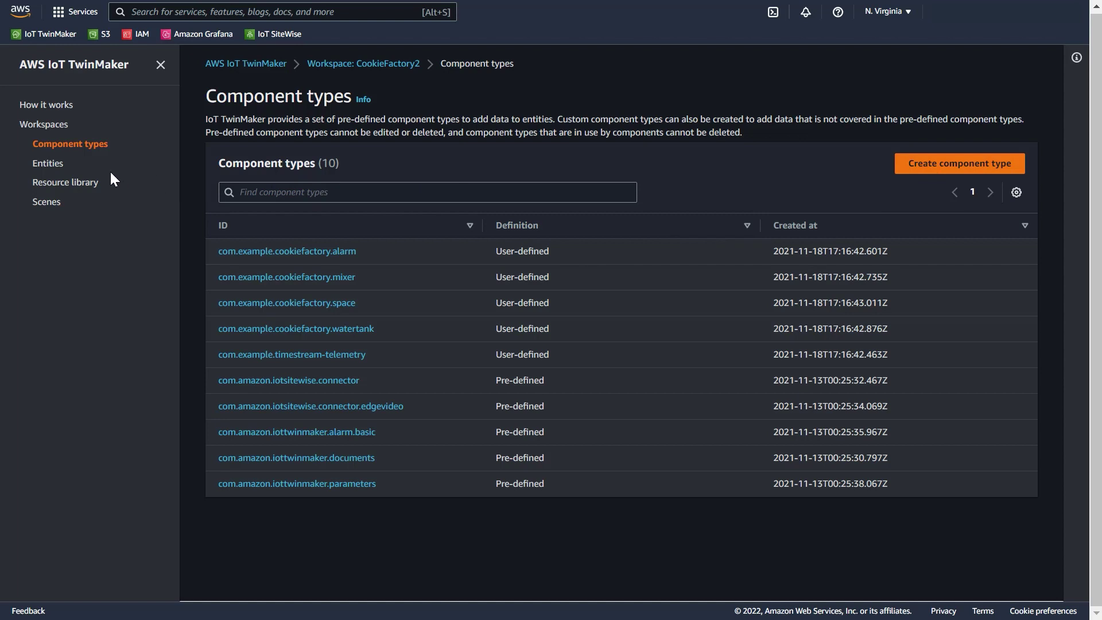
pyautogui.click(48, 163)
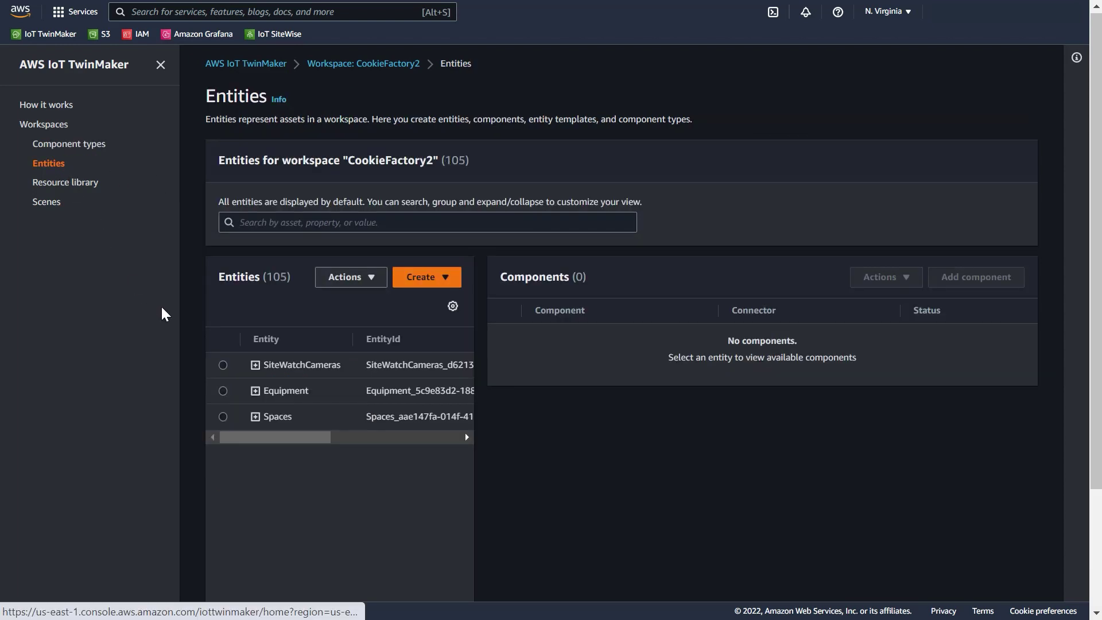
pyautogui.click(255, 392)
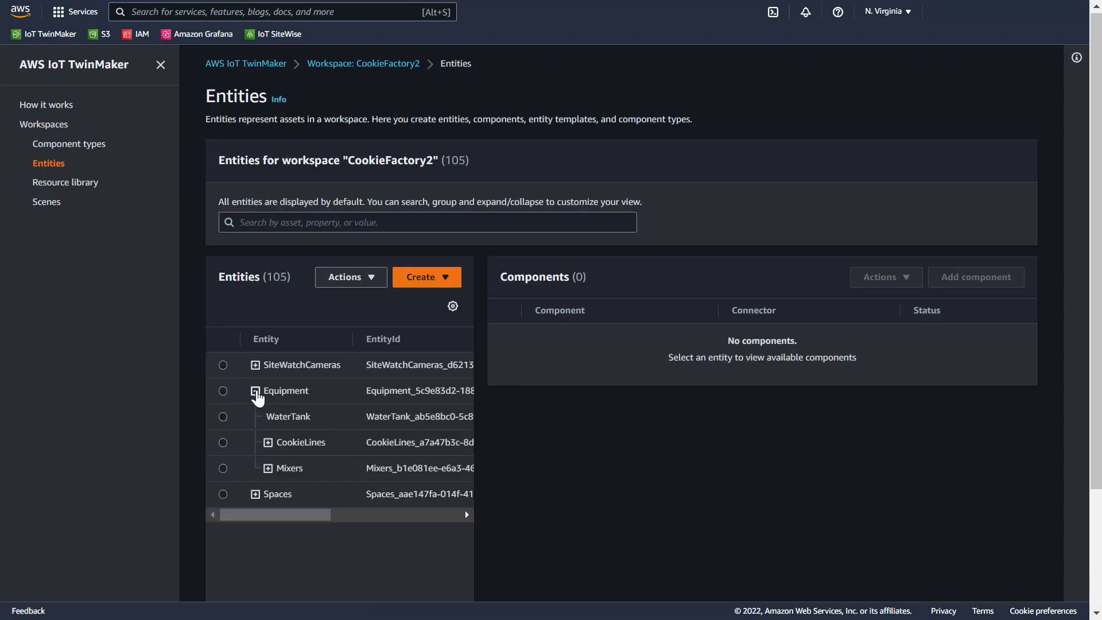
pyautogui.click(223, 416)
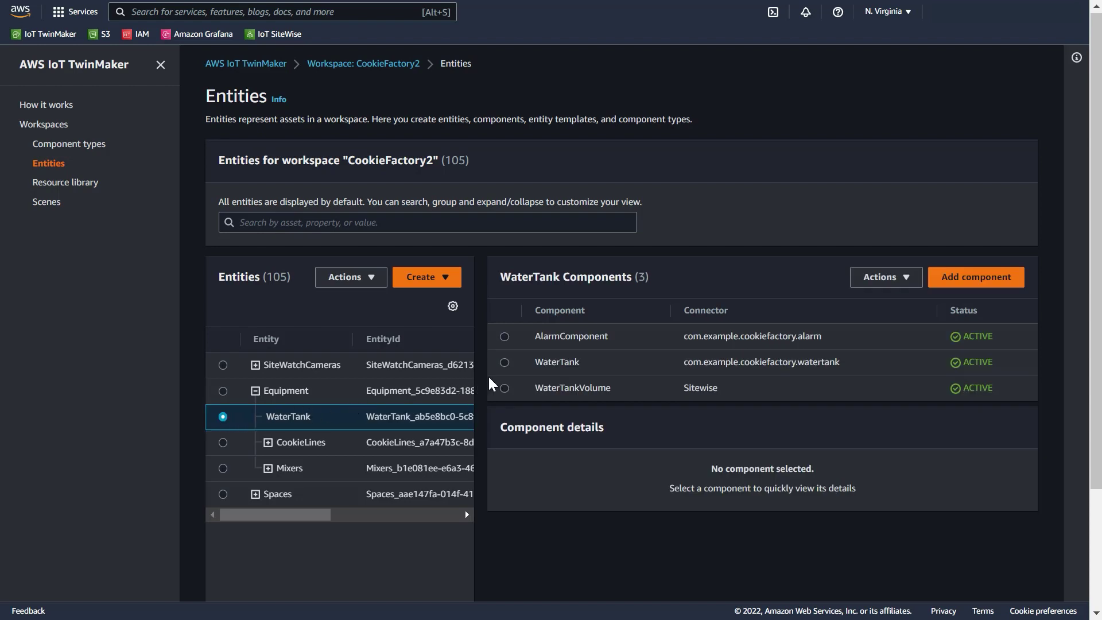
pyautogui.click(505, 362)
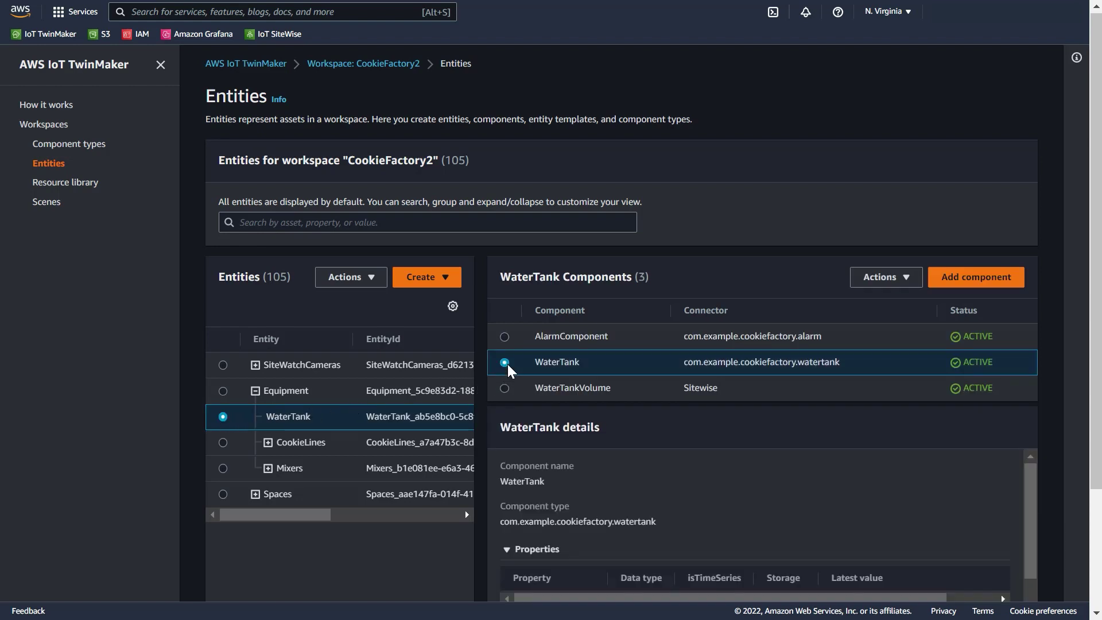
pyautogui.scroll(-3, 507, 365)
pyautogui.scroll(-2, 507, 364)
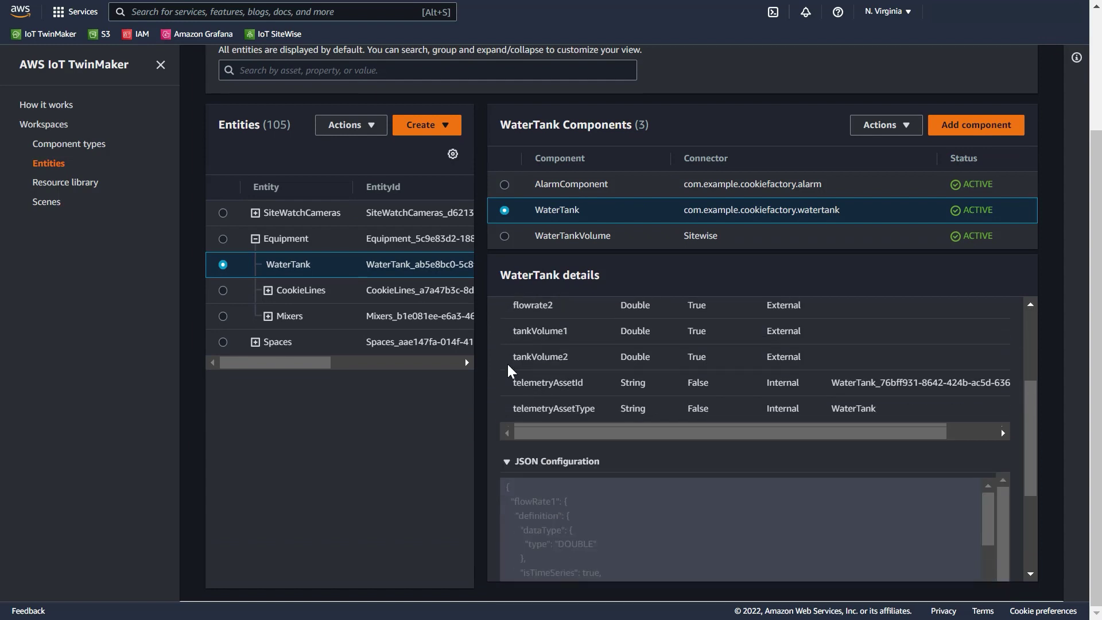
pyautogui.scroll(-1, 507, 365)
pyautogui.scroll(1, 507, 365)
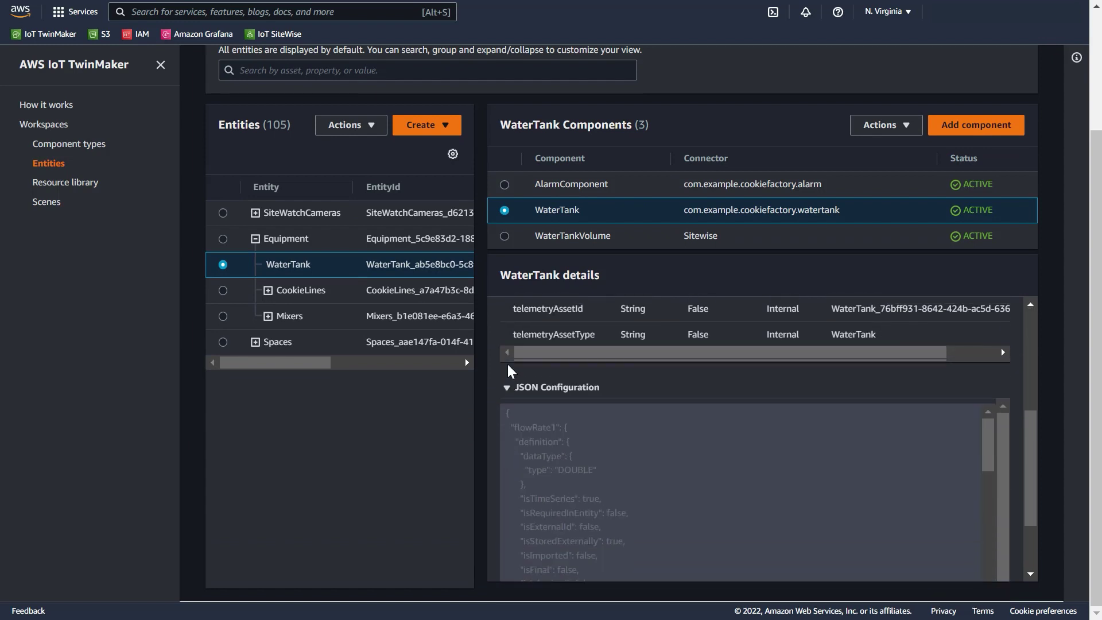
pyautogui.scroll(2, 508, 363)
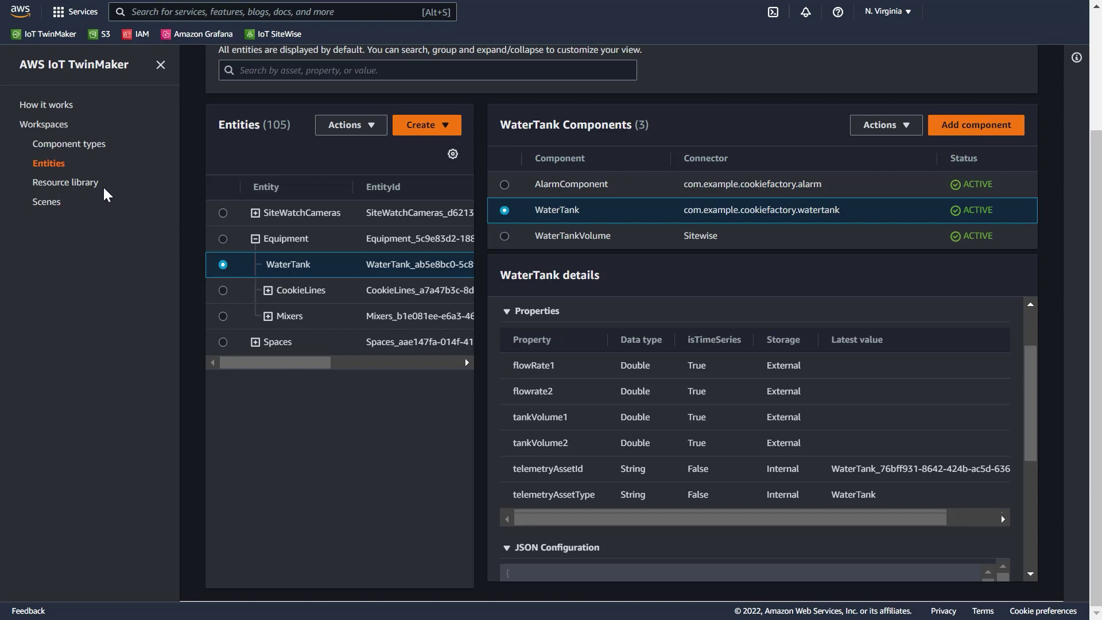
# Select the CookieFactoryMixer.glb model file in the Resource library.
pyautogui.click(74, 187)
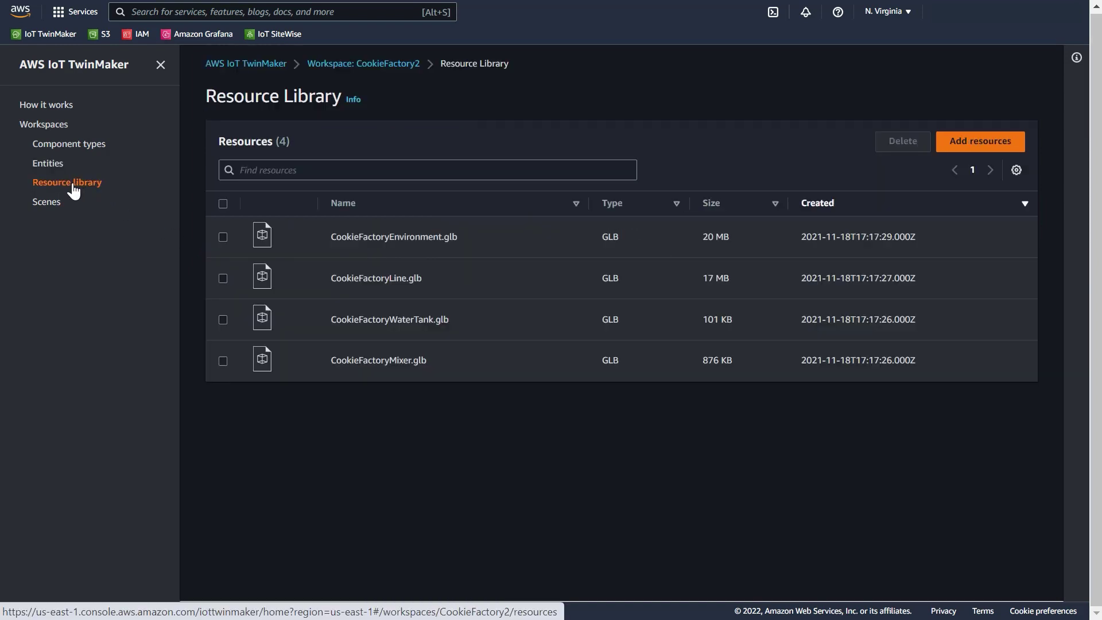
pyautogui.click(222, 360)
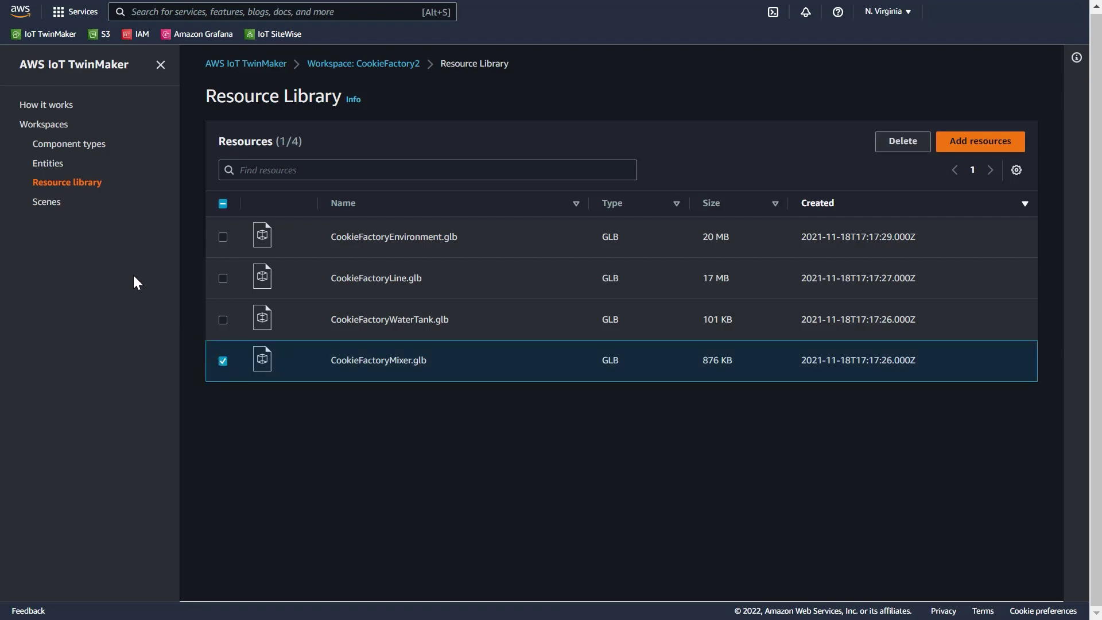
pyautogui.click(50, 208)
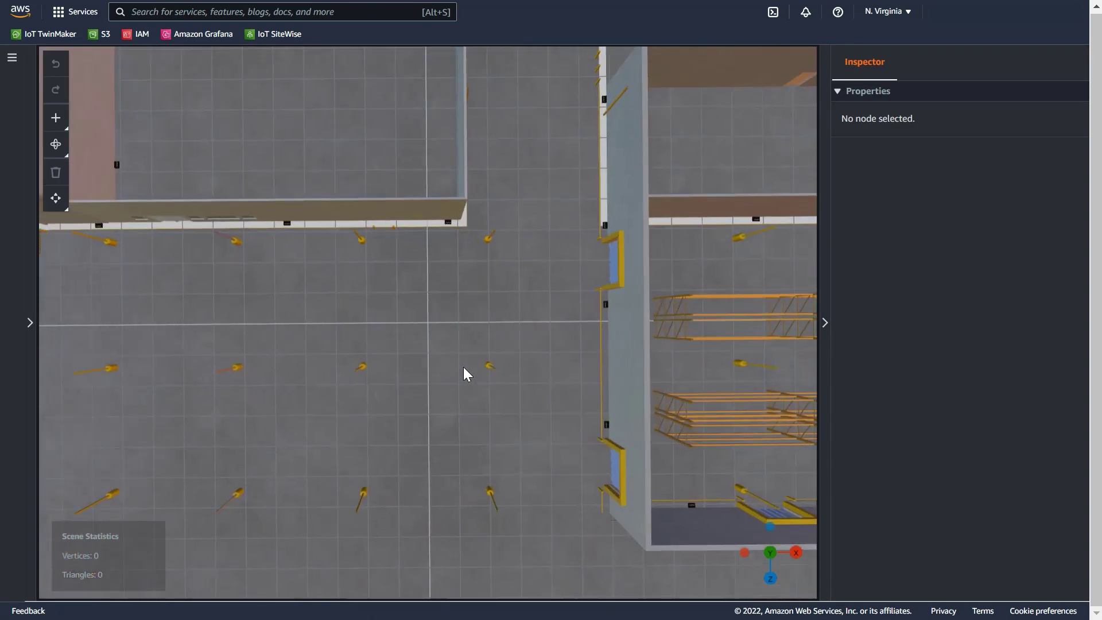
# Add CookieFactoryMixer.glb to the scene as a 3D model and orbit to a tilted view.
pyautogui.click(55, 121)
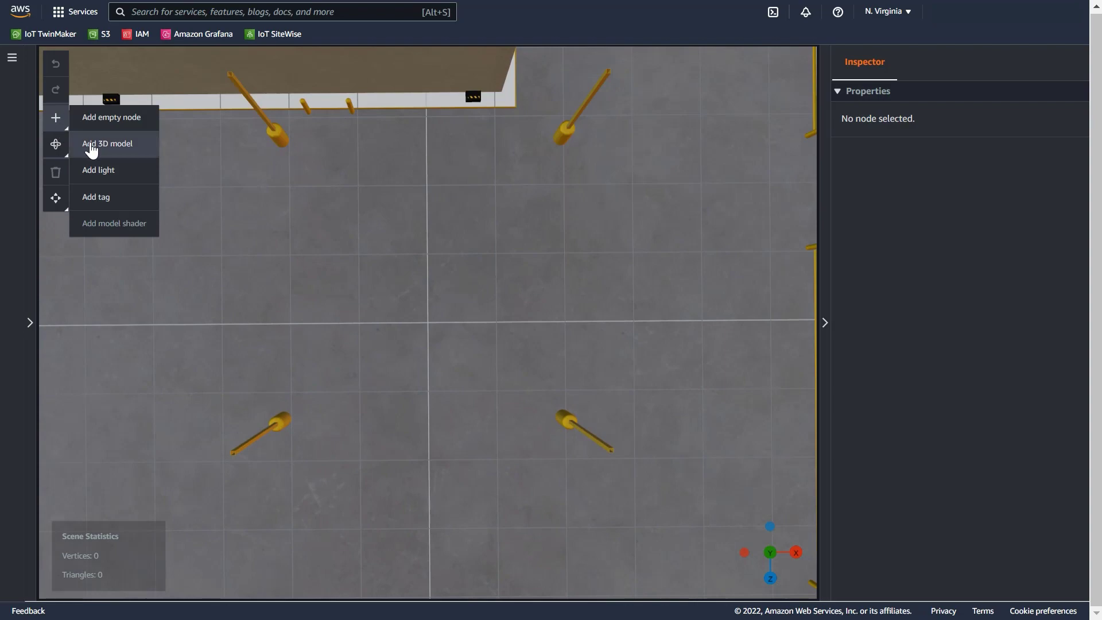
pyautogui.click(91, 145)
pyautogui.click(304, 410)
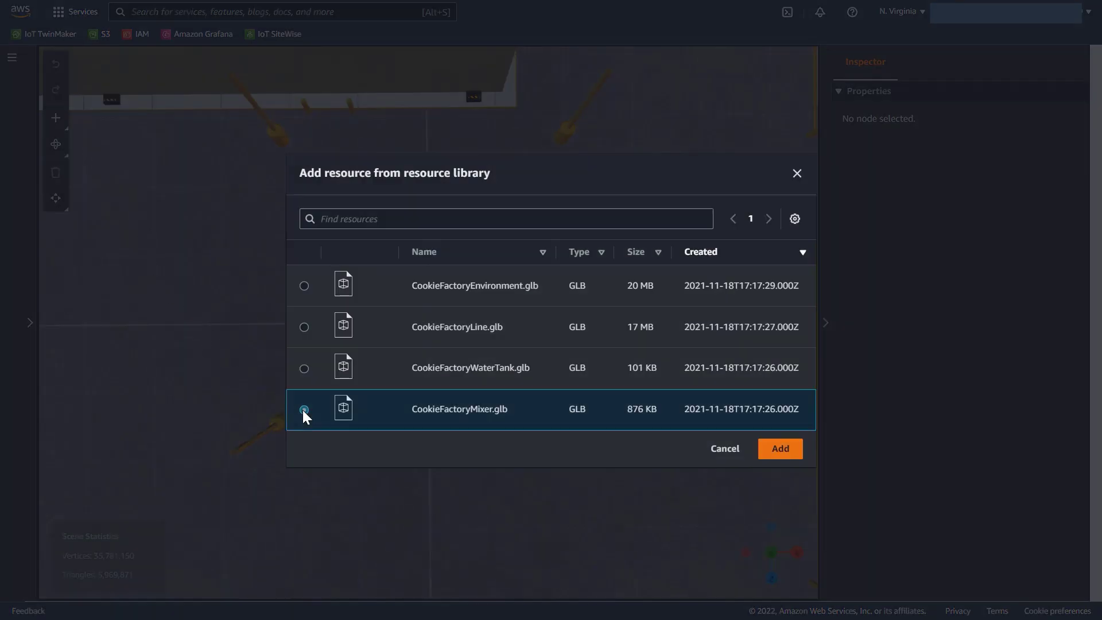
pyautogui.click(781, 449)
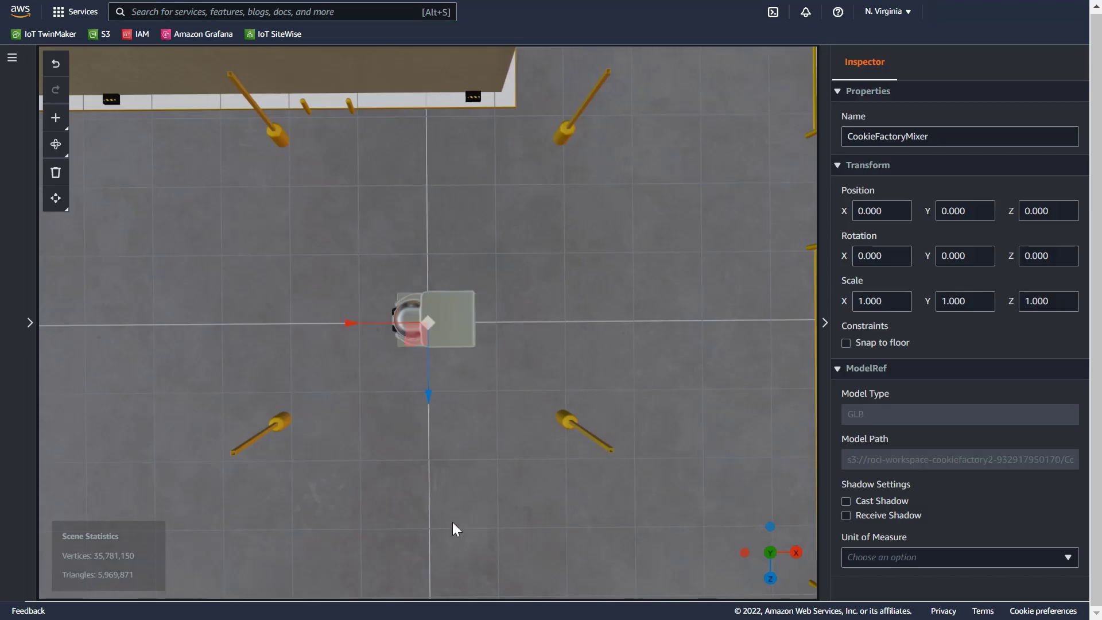
pyautogui.moveTo(453, 522)
pyautogui.mouseDown()
pyautogui.moveTo(584, 442)
pyautogui.moveTo(589, 393)
pyautogui.mouseUp()
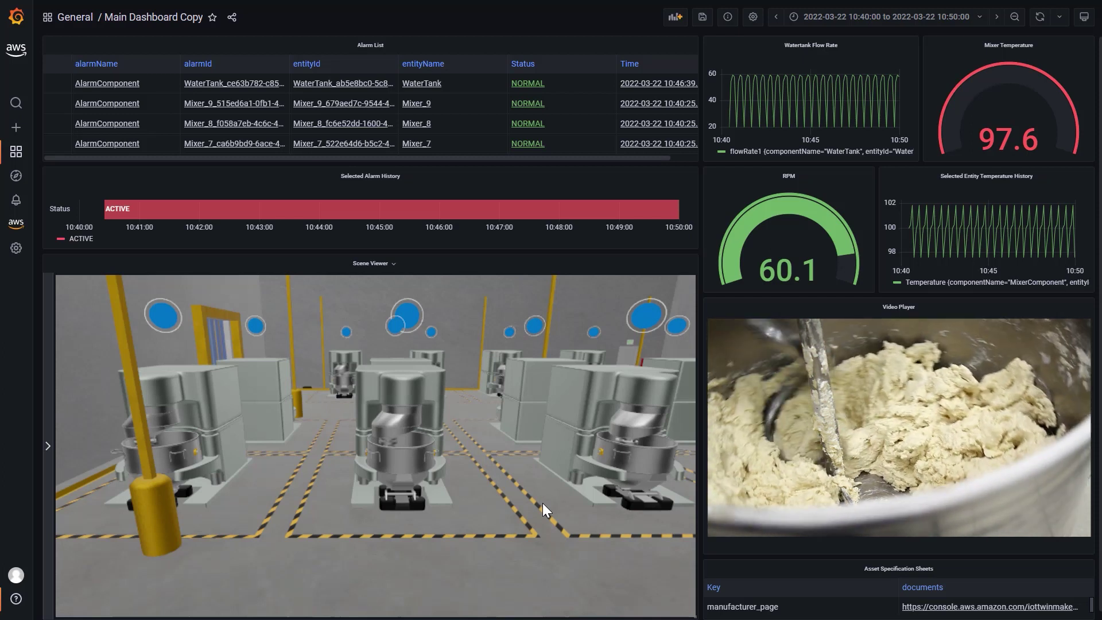
pyautogui.scroll(2, 543, 504)
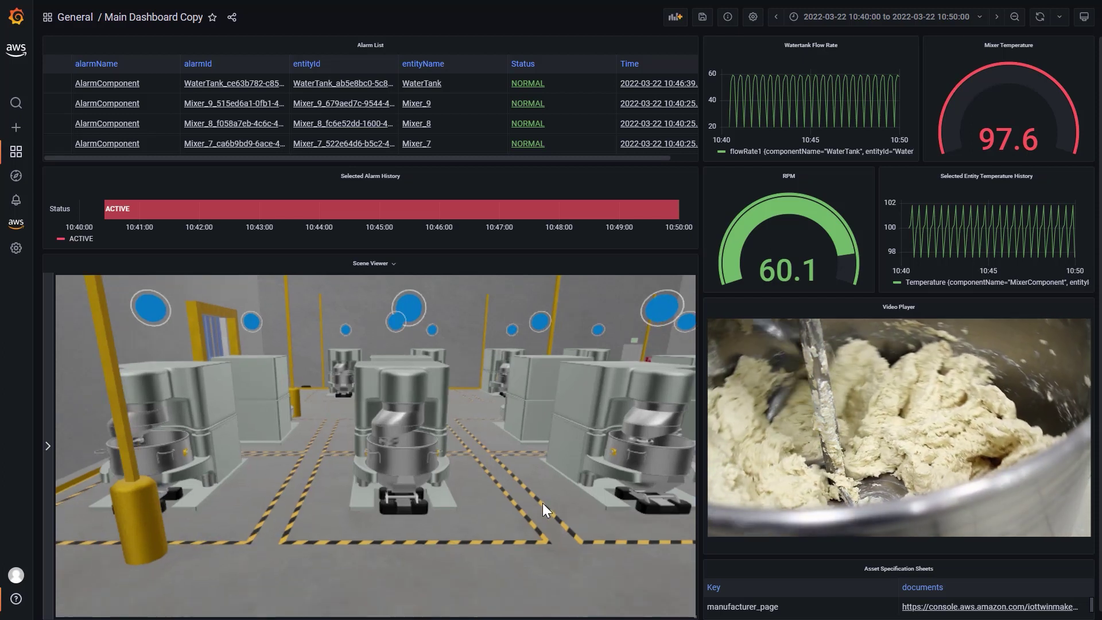
pyautogui.scroll(5, 542, 503)
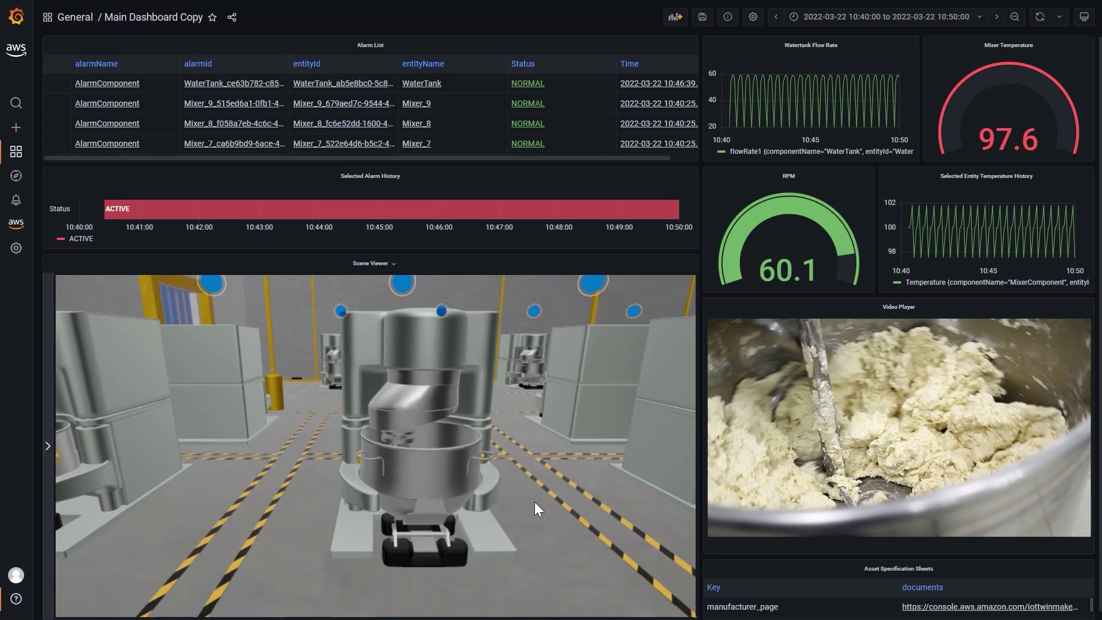
pyautogui.scroll(1, 535, 503)
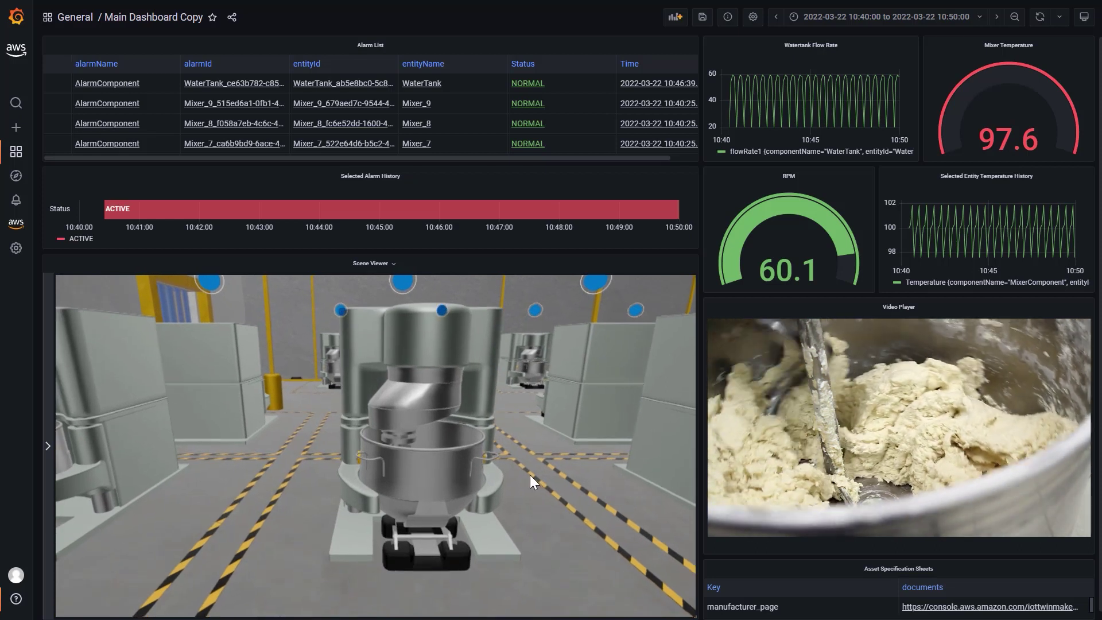
# Orbit the Scene Viewer sideways to see the mixer row at an angle.
pyautogui.moveTo(530, 475); pyautogui.dragTo(612, 465)
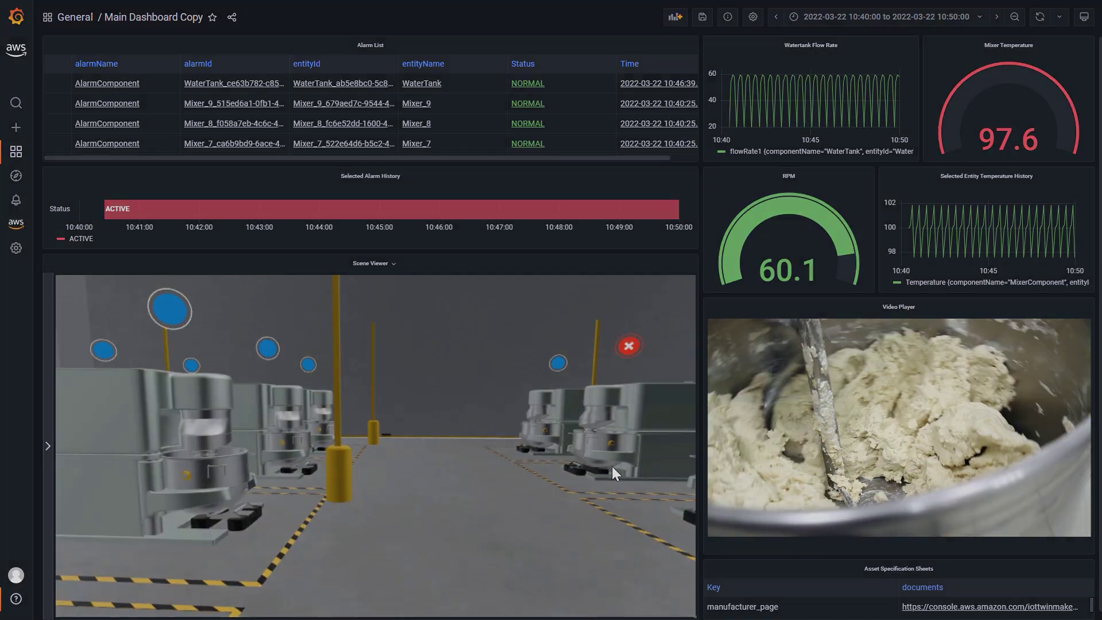